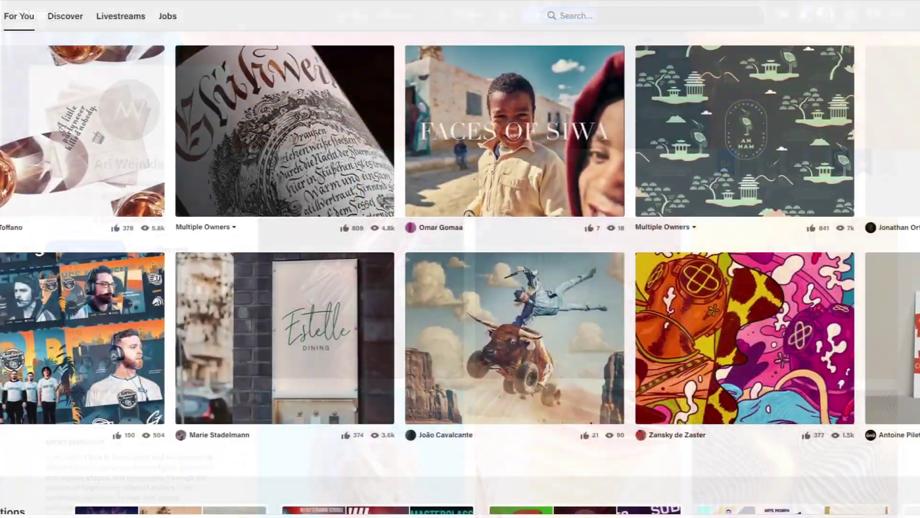
Scroll down through the Behance For You feed of projects
scroll(460, 272, down, 3)
scroll(460, 273, down, 5)
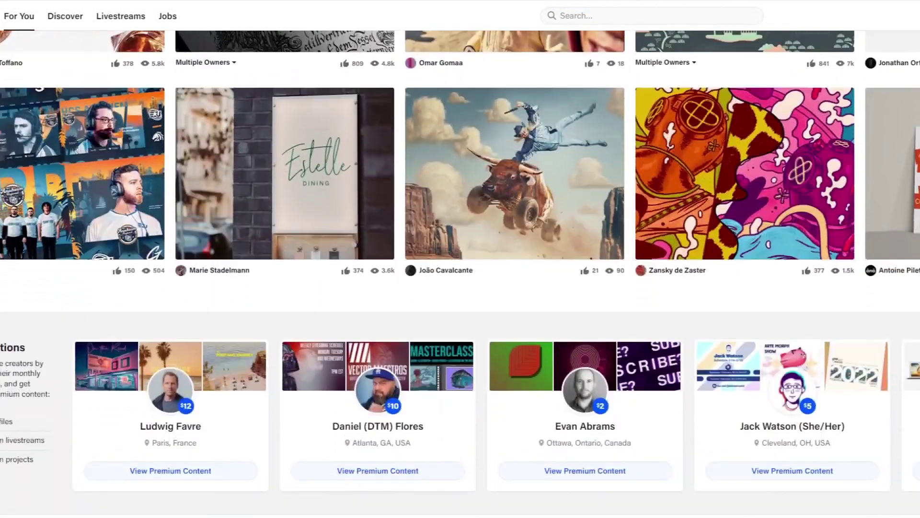
scroll(460, 272, down, 6)
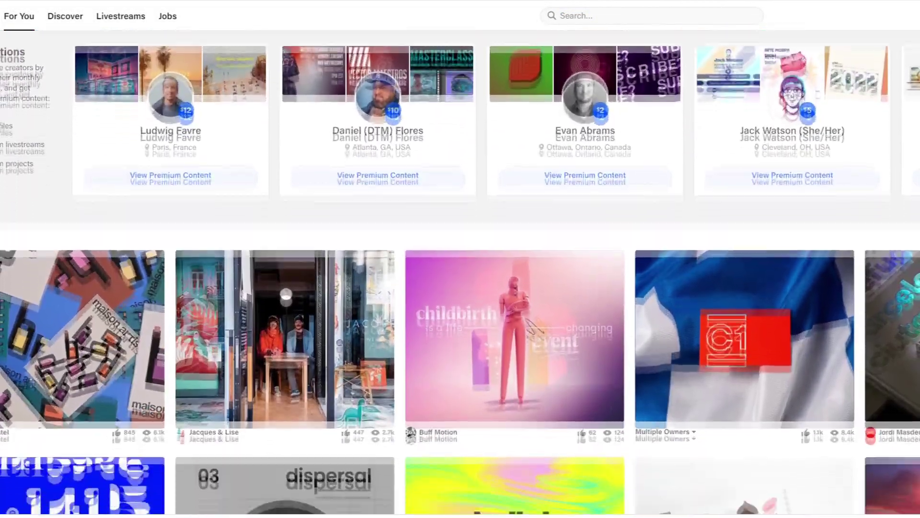
scroll(460, 272, down, 3)
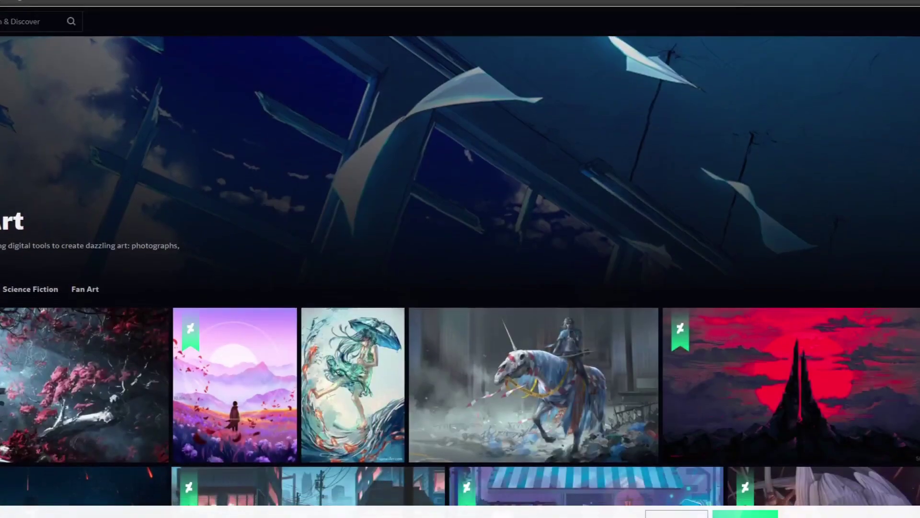
Scroll down the grid of neon cityscape and horror poster artwork for reference ideas
scroll(460, 288, down, 3)
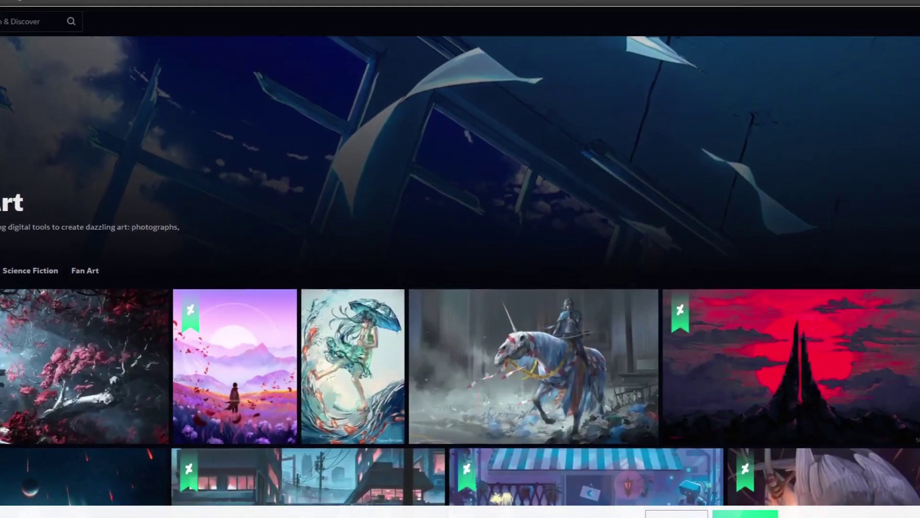
scroll(460, 287, down, 1)
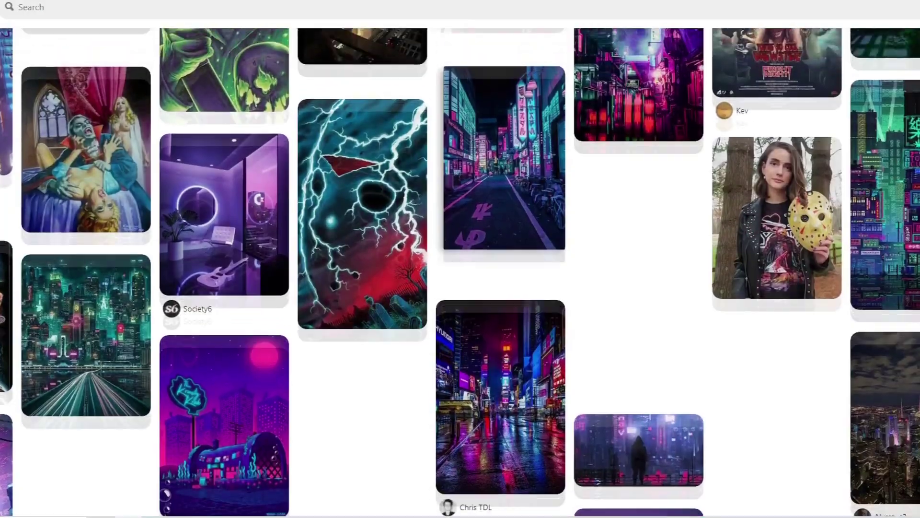
scroll(460, 287, down, 2)
scroll(460, 287, down, 4)
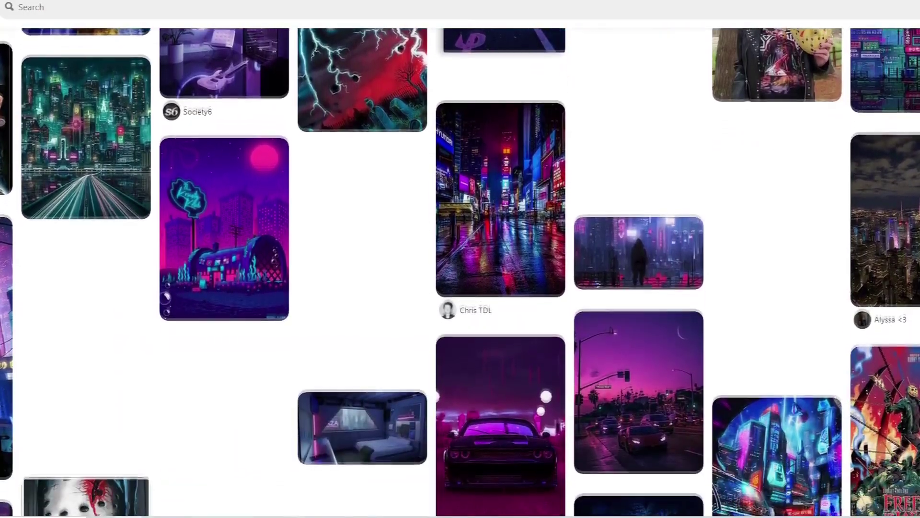
scroll(460, 288, down, 5)
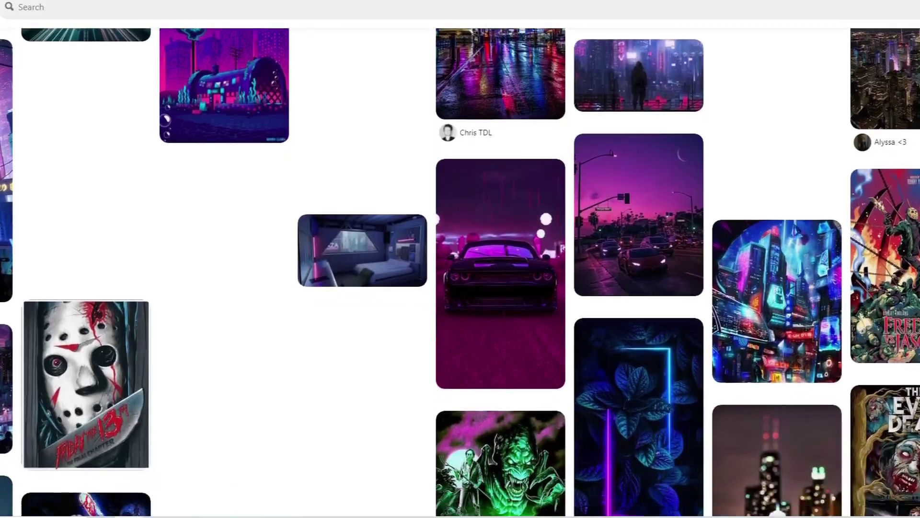
scroll(460, 288, down, 4)
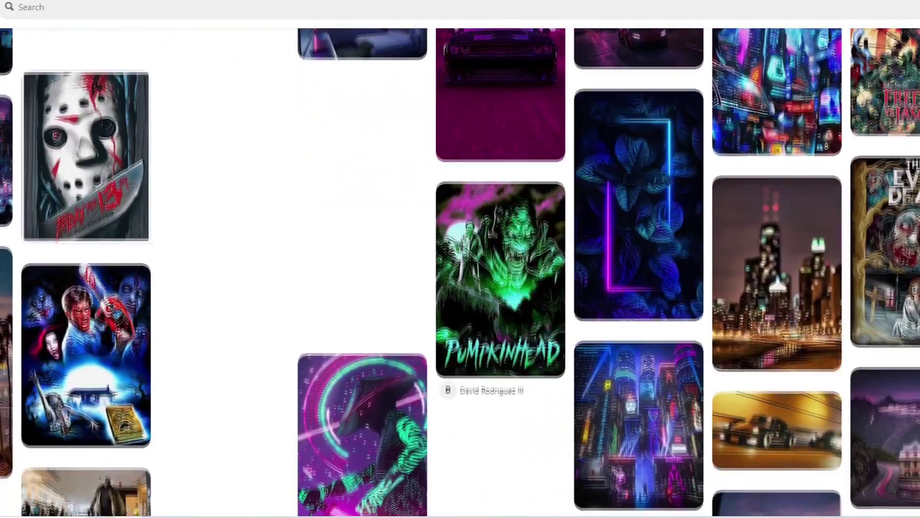
scroll(460, 288, down, 6)
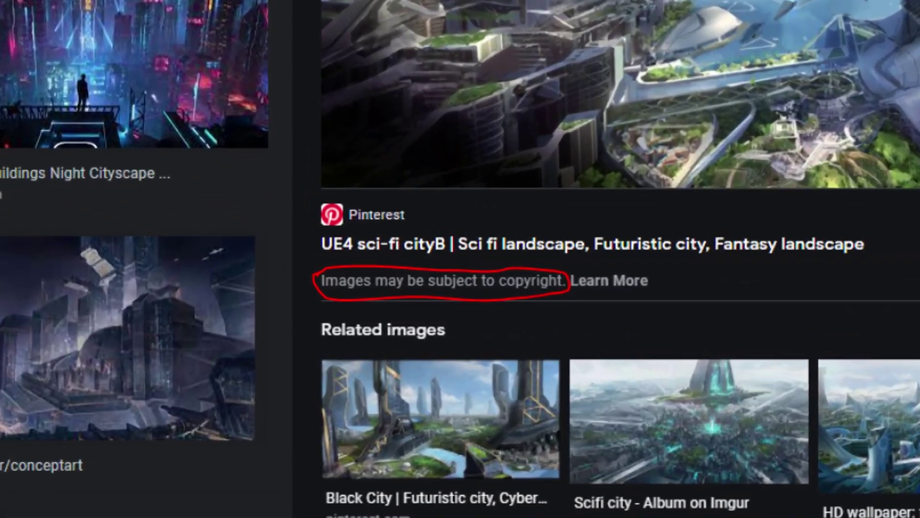
Open the Black City futuristic-city image result and follow it to its Pinterest pin page
click(441, 417)
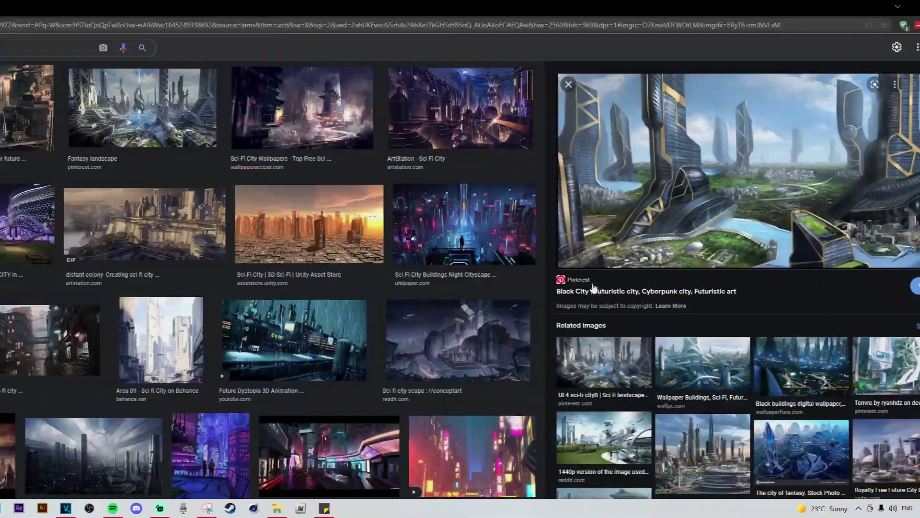
click(619, 292)
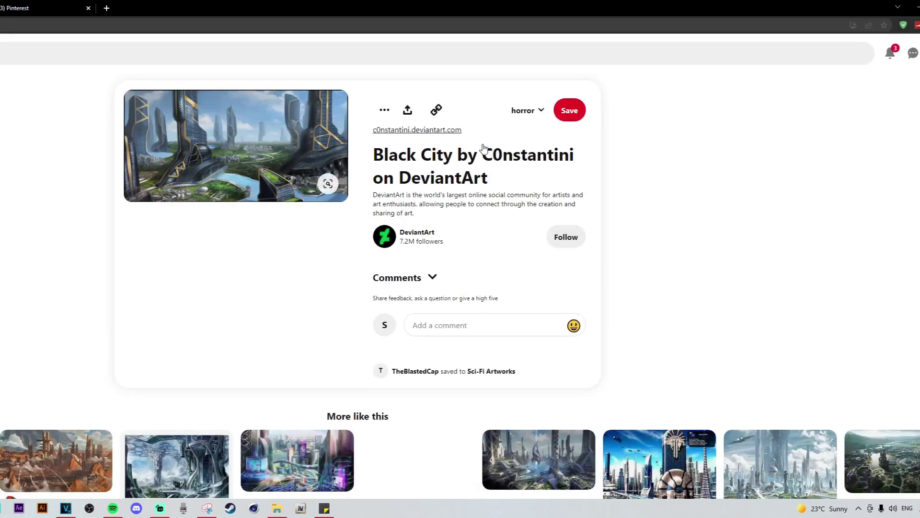
click(613, 160)
key(alt+Left)
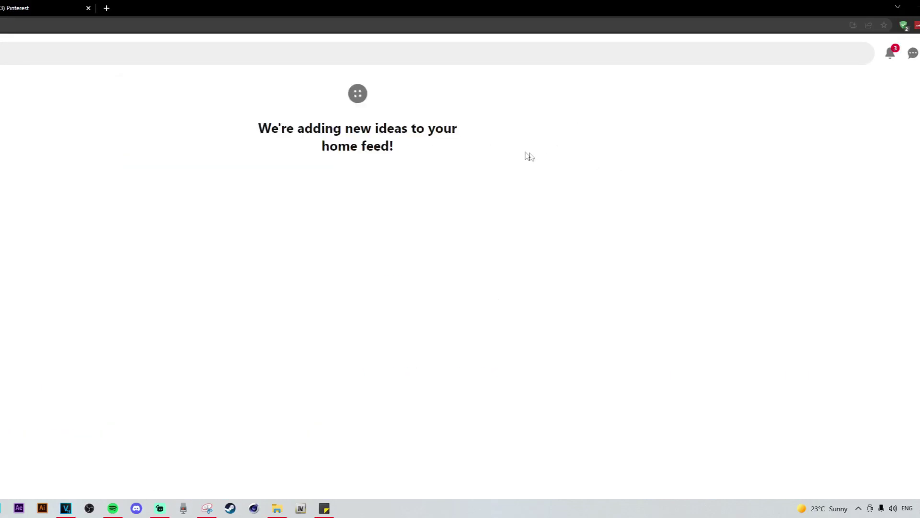
drag(563, 172, 570, 161)
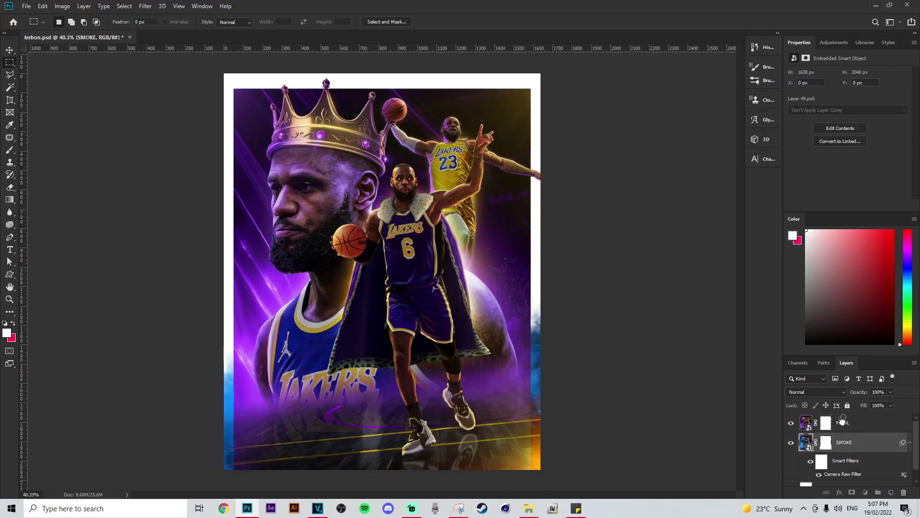
Move the Camera Raw smart filter onto FINAL and convert FINAL into a smart object
drag(842, 422, 842, 422)
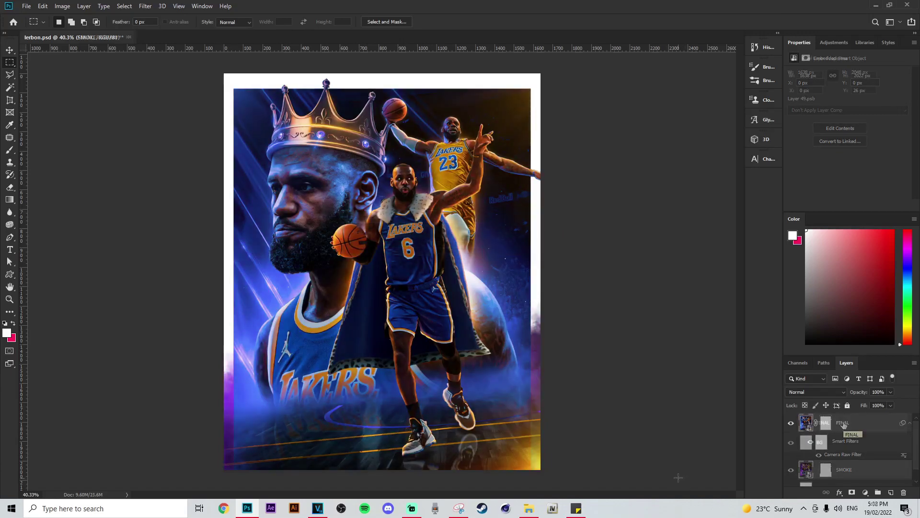
right_click(838, 426)
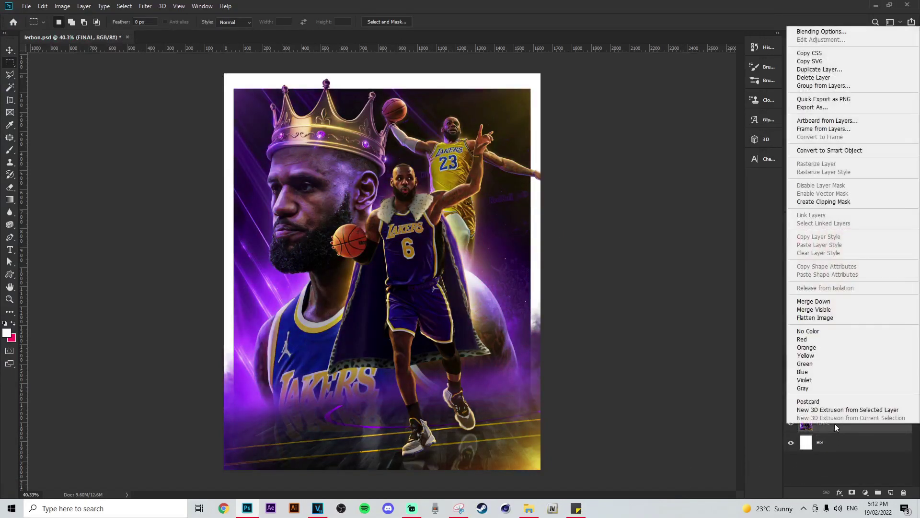
click(846, 152)
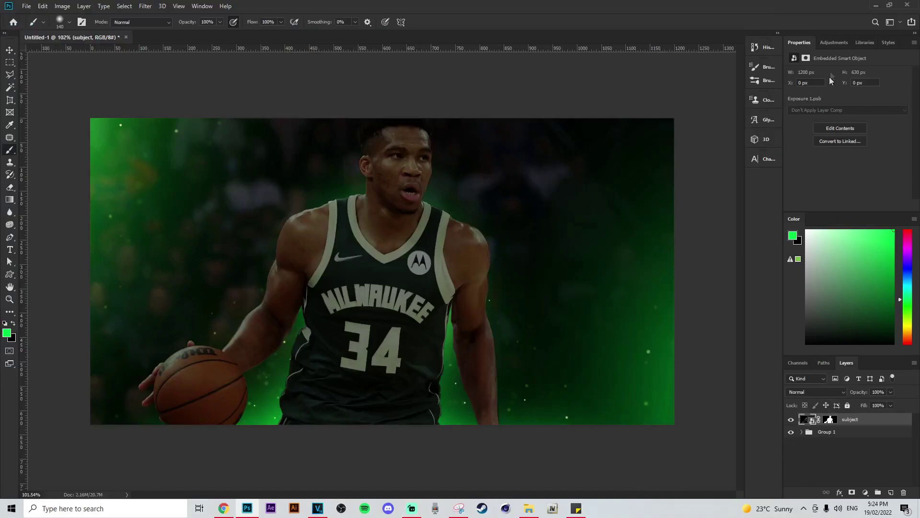
Add a clipped Hue/Saturation layer colorized green: Hue 123, Saturation 82, Lightness +41
click(833, 43)
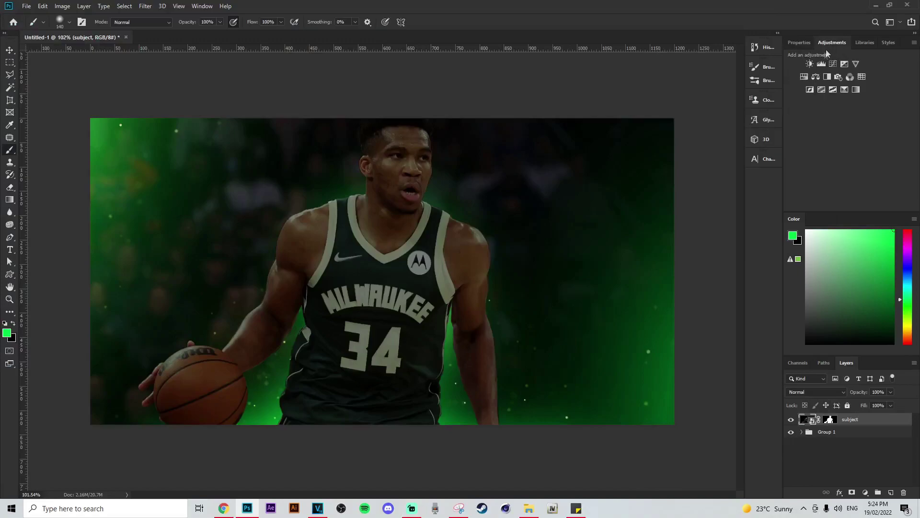
click(804, 78)
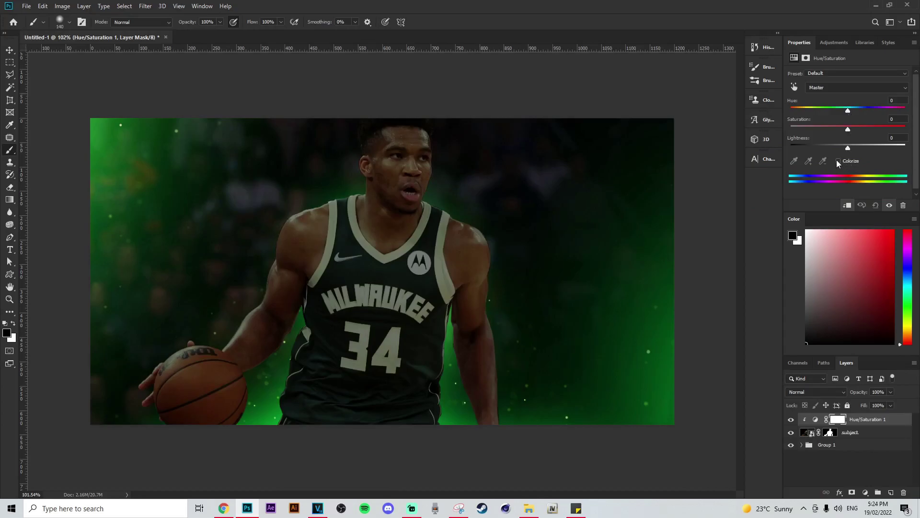
click(838, 161)
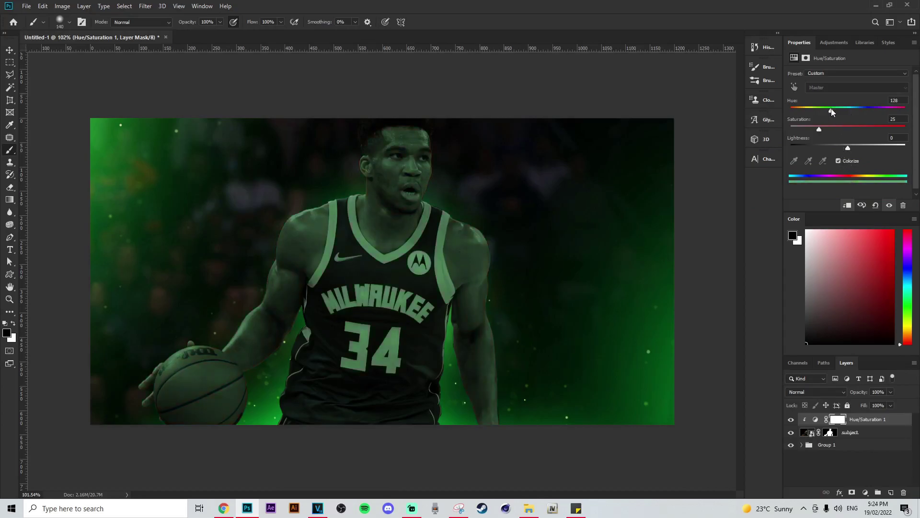
drag(821, 129, 871, 149)
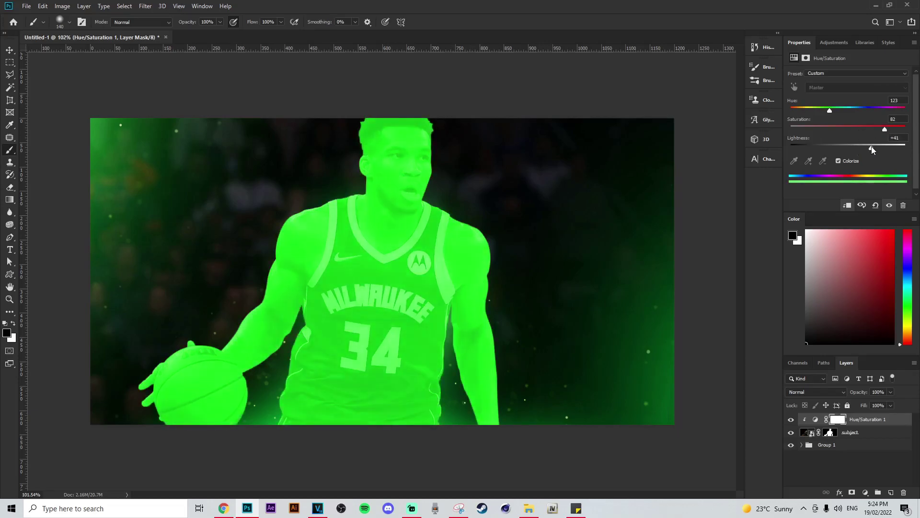
Invert the tint mask to hide it, then paint white rim light along the shoulder and forearm
key(ctrl+i)
scroll(472, 283, up, 3)
key(x)
mouse_move(507, 192)
mouse_down()
mouse_move(508, 313)
mouse_move(526, 411)
mouse_up()
scroll(514, 280, down, 1)
key(bracketleft)
key(bracketleft)
key(bracketleft)
scroll(533, 288, down, 3)
drag(518, 282, 527, 456)
Paint thin green rim strokes along the inner arm, elbow, shoulder top, trapezius, neck and head
drag(499, 221, 481, 252)
scroll(481, 252, up, 2)
drag(482, 190, 465, 216)
drag(470, 98, 400, 69)
drag(450, 101, 480, 138)
scroll(475, 139, up, 2)
mouse_move(413, 152)
mouse_down()
mouse_move(394, 145)
mouse_move(381, 90)
mouse_up()
scroll(381, 91, up, 2)
mouse_move(357, 165)
mouse_down()
mouse_move(356, 109)
mouse_move(351, 142)
mouse_move(339, 135)
mouse_move(352, 211)
mouse_move(334, 235)
mouse_up()
scroll(359, 125, up, 3)
scroll(335, 235, down, 2)
drag(341, 122, 331, 100)
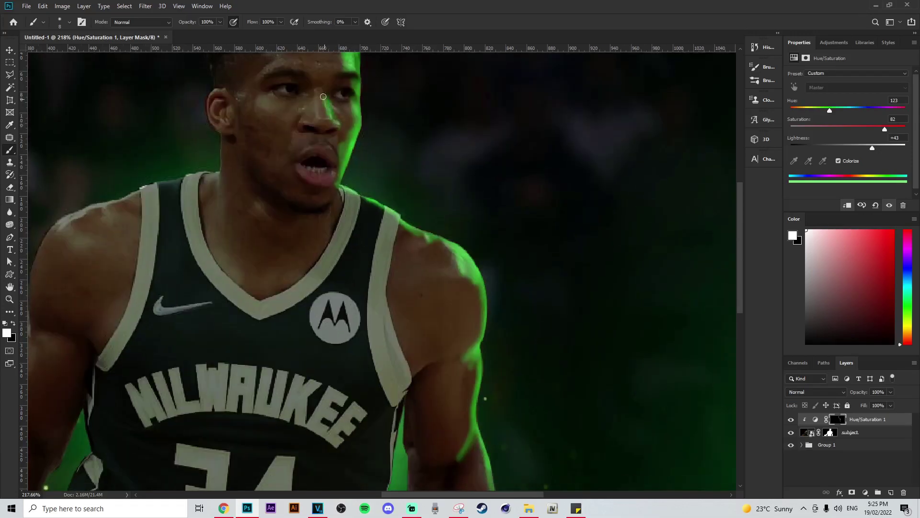
scroll(335, 110, down, 5)
key(ctrl+0)
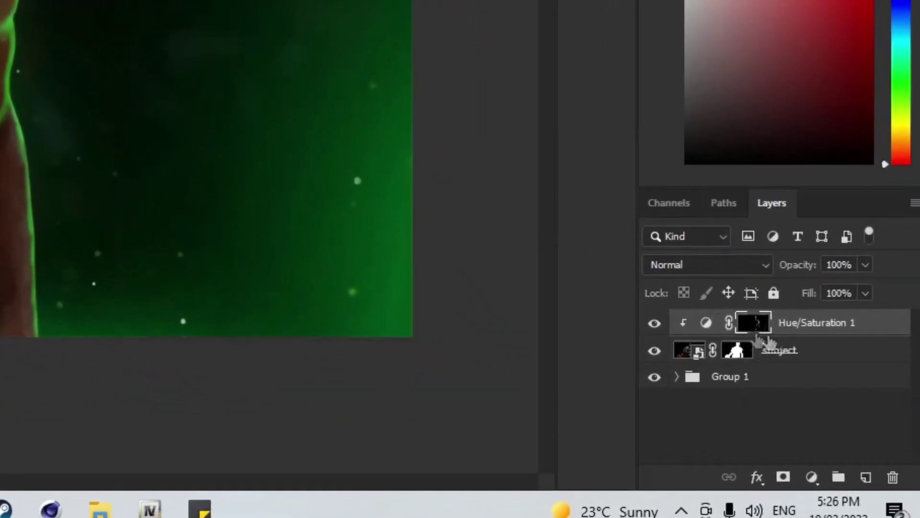
Split the tint layer's Blend If Underlying Layer black slider to 0/86 so the rim fades over darker tones
click(765, 480)
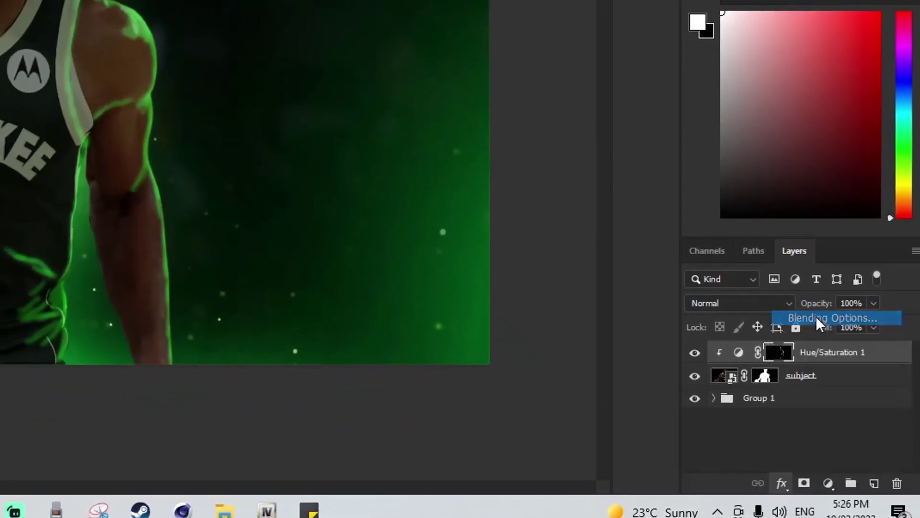
click(816, 318)
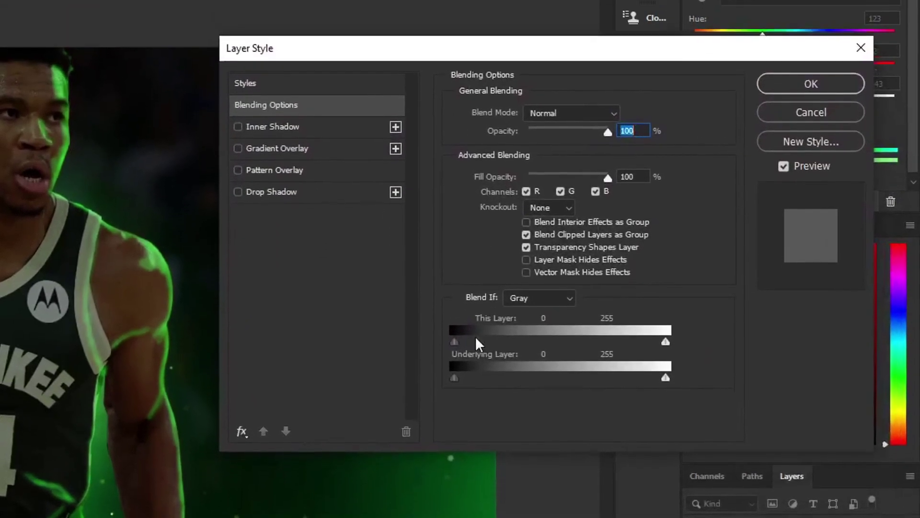
drag(456, 381, 516, 378)
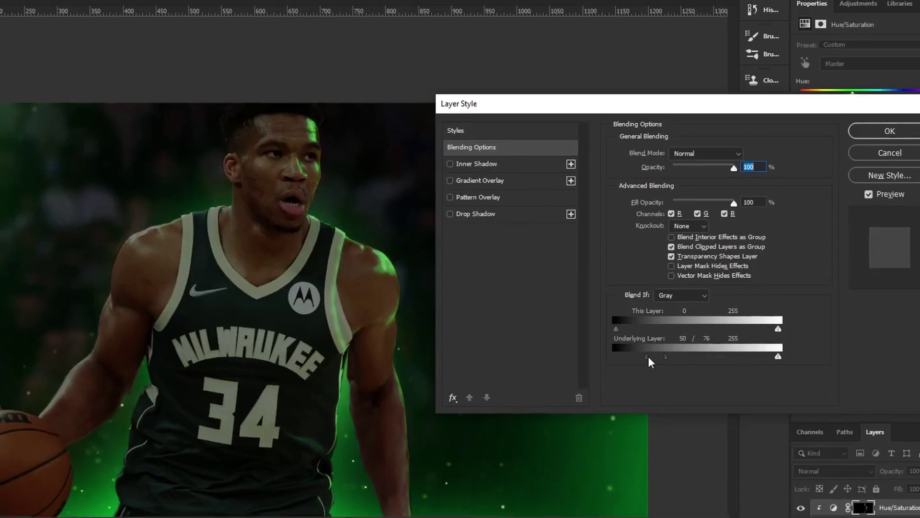
drag(567, 364, 596, 367)
drag(657, 354, 686, 353)
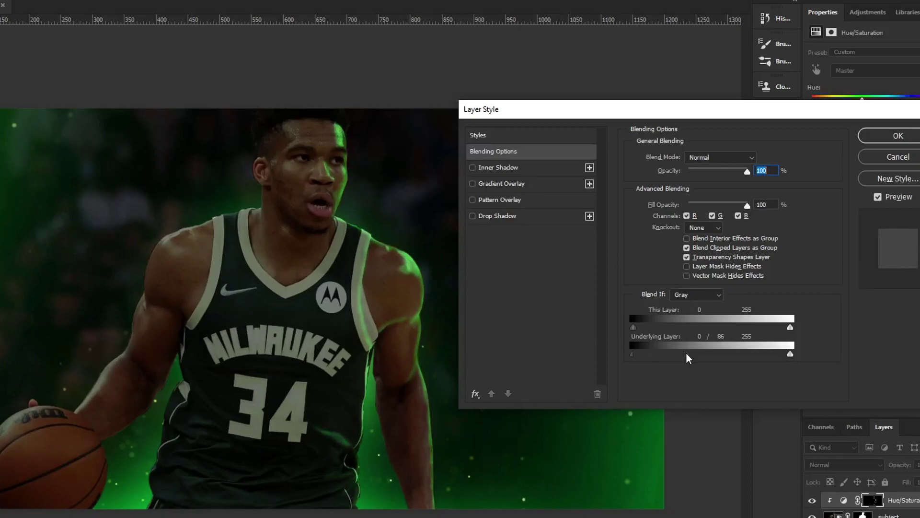
click(898, 136)
Zoom into the right shoulder and paint black on the mask to erase the green from its top
key(ctrl+plus)
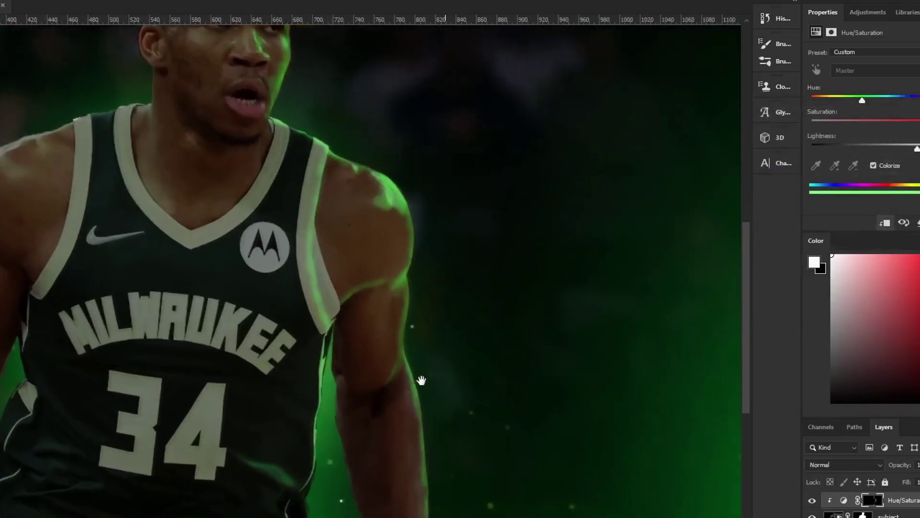
drag(434, 374, 412, 361)
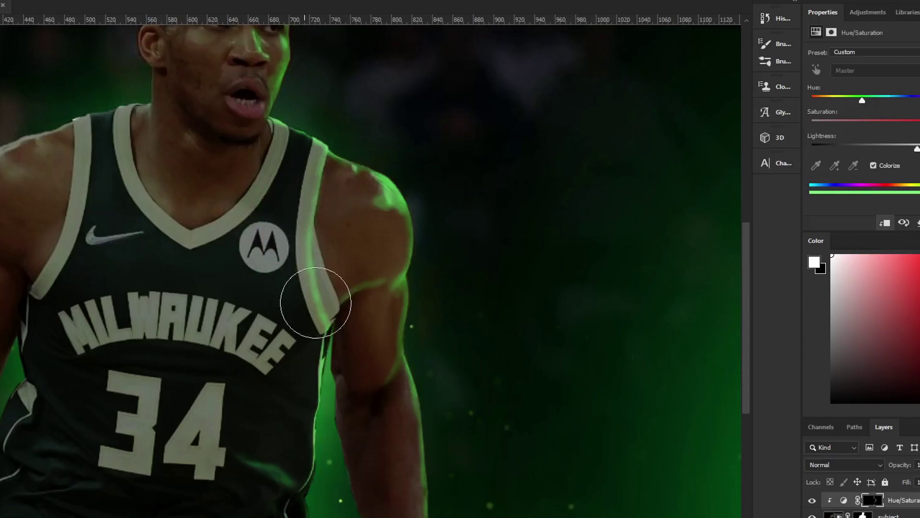
mouse_move(369, 174)
mouse_down()
mouse_move(431, 242)
mouse_move(452, 387)
mouse_up()
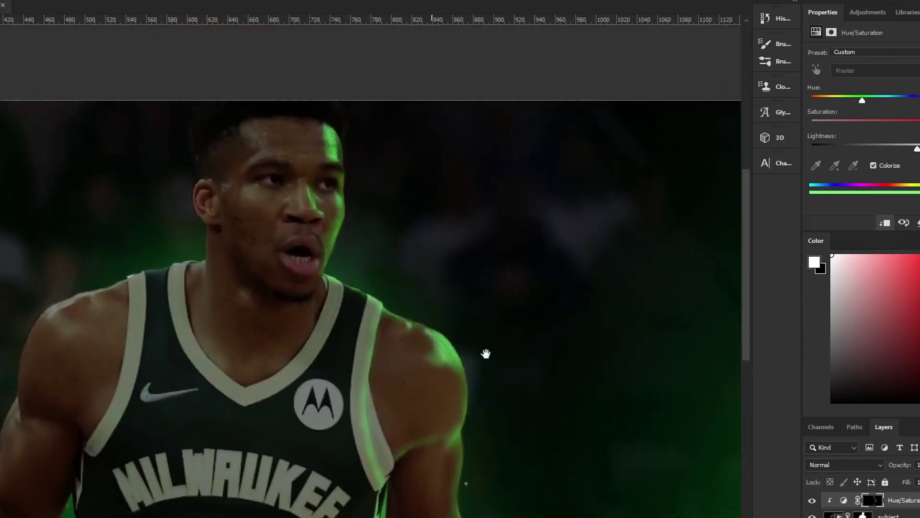